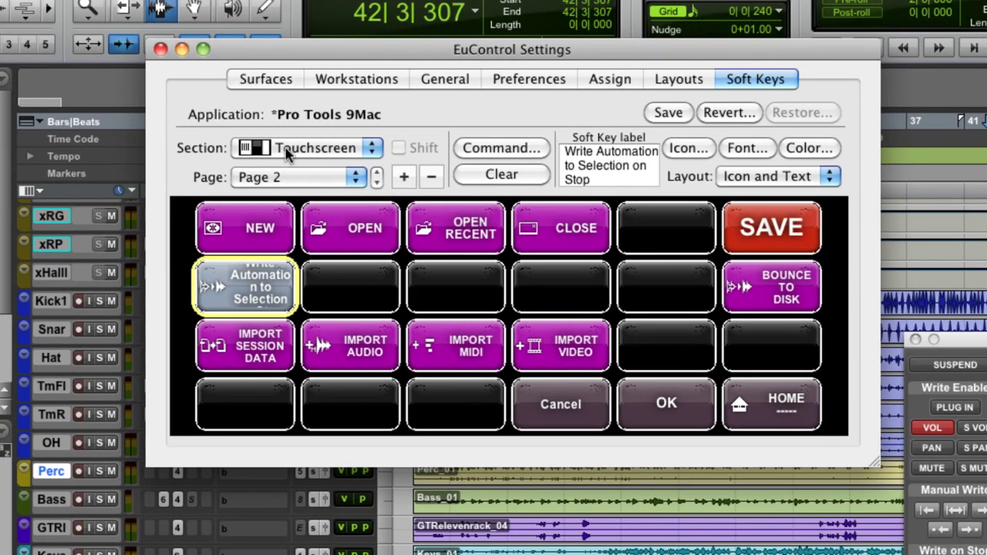
- Open the Section list on the Pro Tools 9Mac Soft Keys tab
click(286, 153)
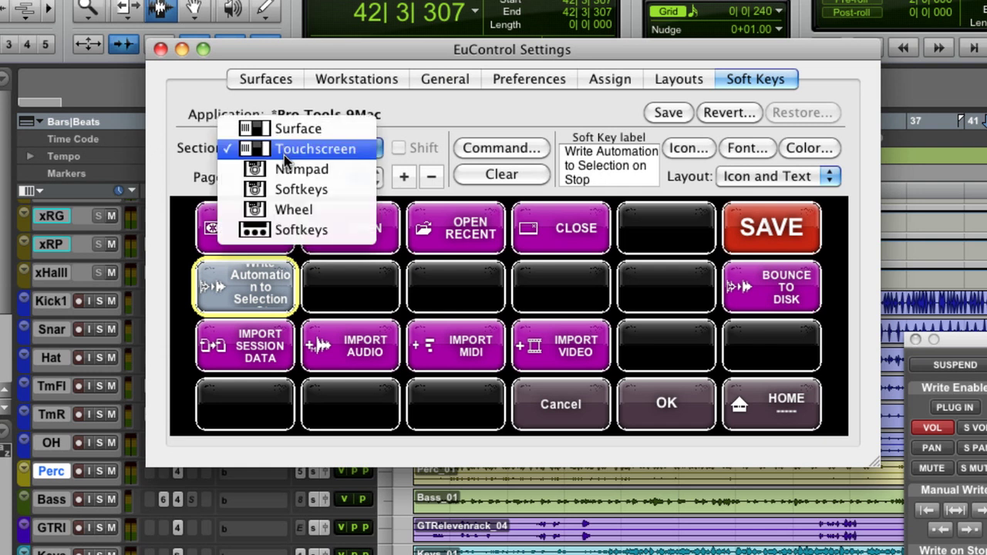
- Show the Pro Tools 9Mac Wheel section, select the Jog soft key, then switch to iTunes
click(293, 210)
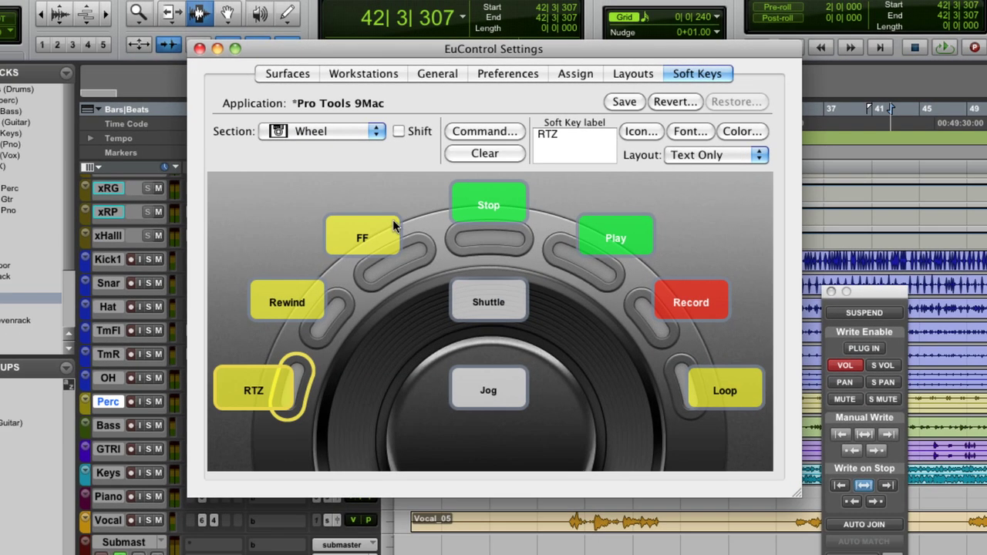
click(476, 393)
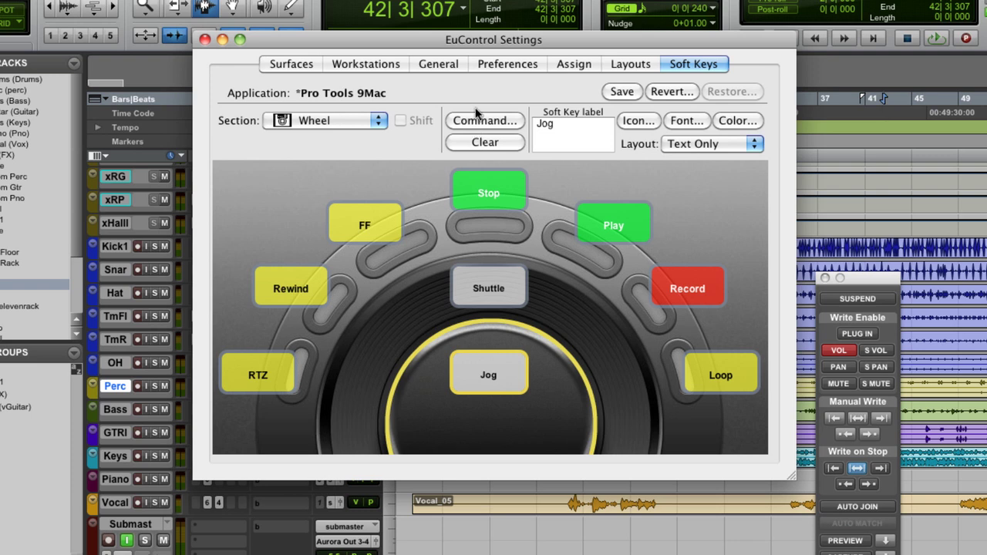
key(super+Tab)
key(super+Tab)
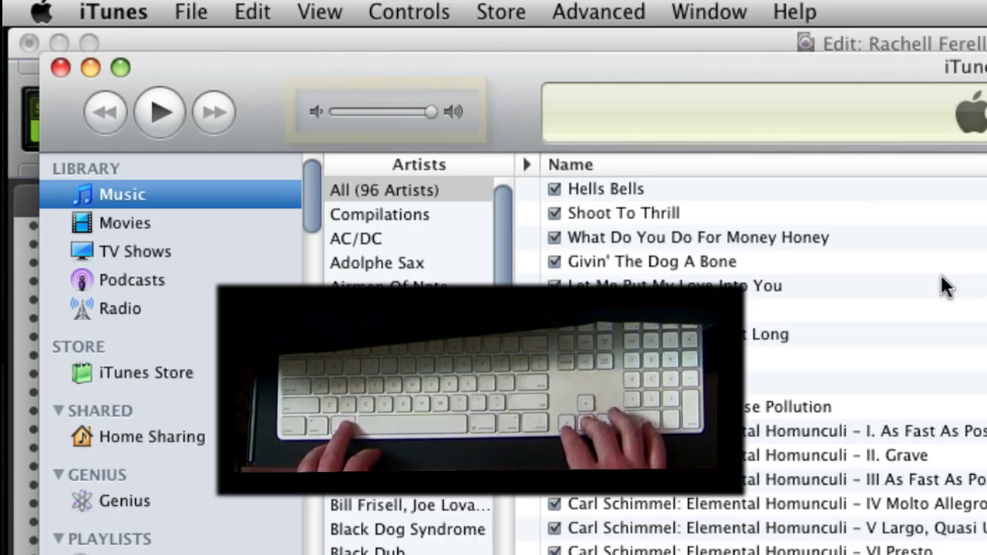
- Lower the iTunes volume three times with Cmd+Down, then raise it once with Cmd+Up
key(super+Down)
key(super+Down)
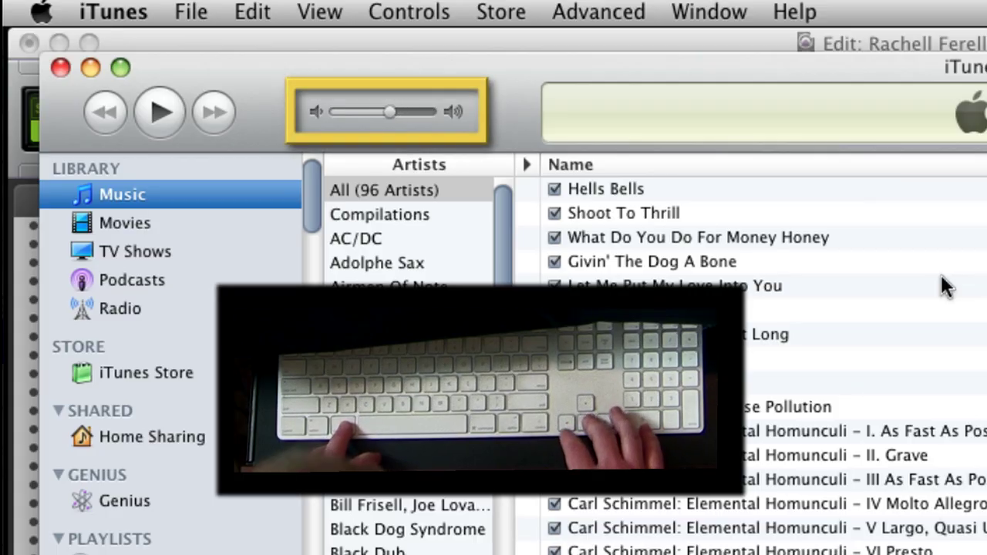
key(super+Down)
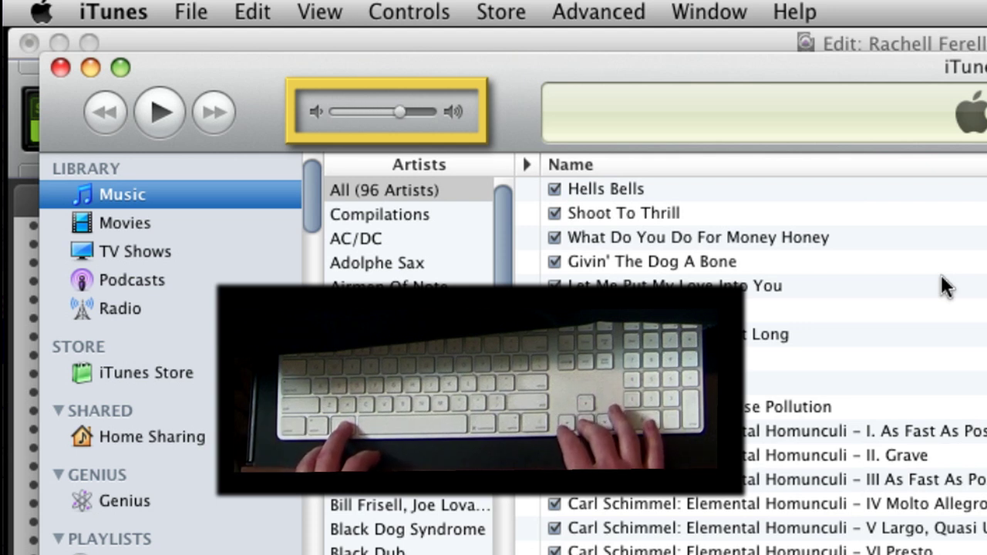
key(super+Down)
key(super+Up)
key(super+Up)
key(super+Up)
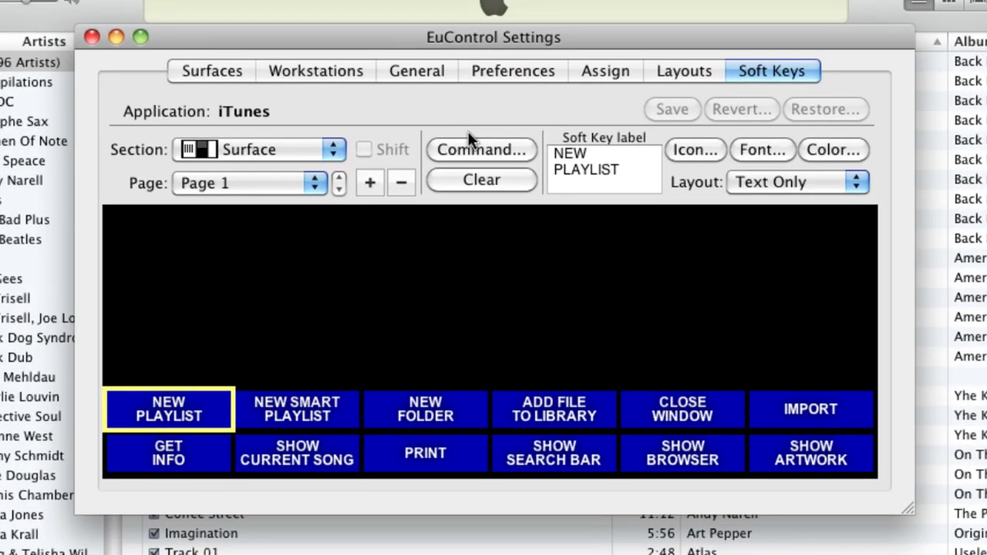
- Show the iTunes Wheel soft keys and start a new custom command for the Jog key
click(270, 150)
click(266, 236)
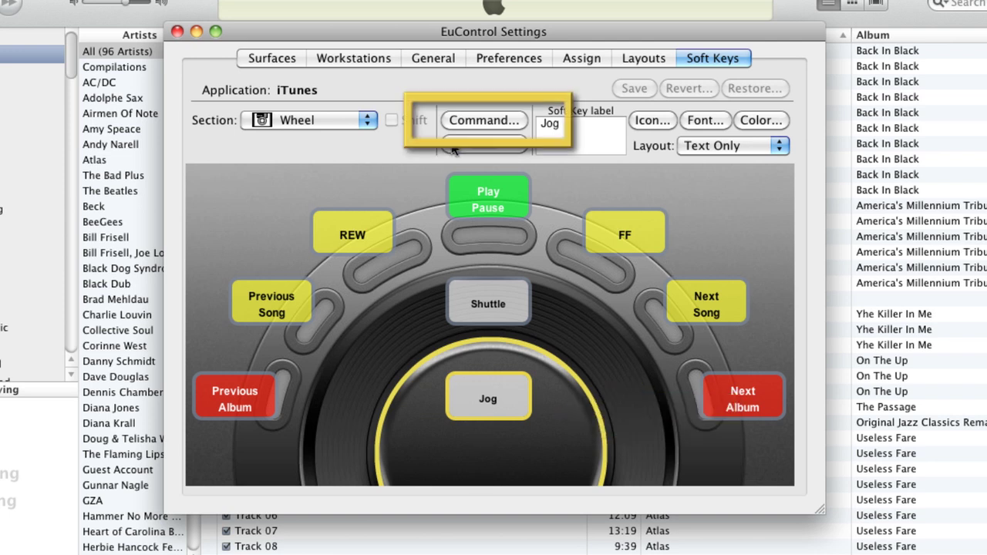
click(455, 121)
click(323, 71)
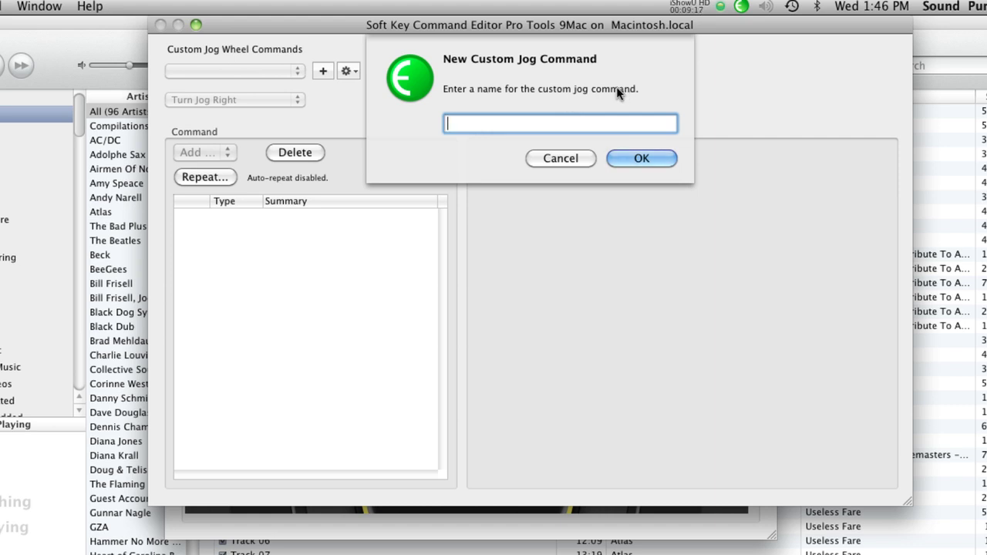
- Name the new custom jog command 'Volume'
text(Volume)
key(Return)
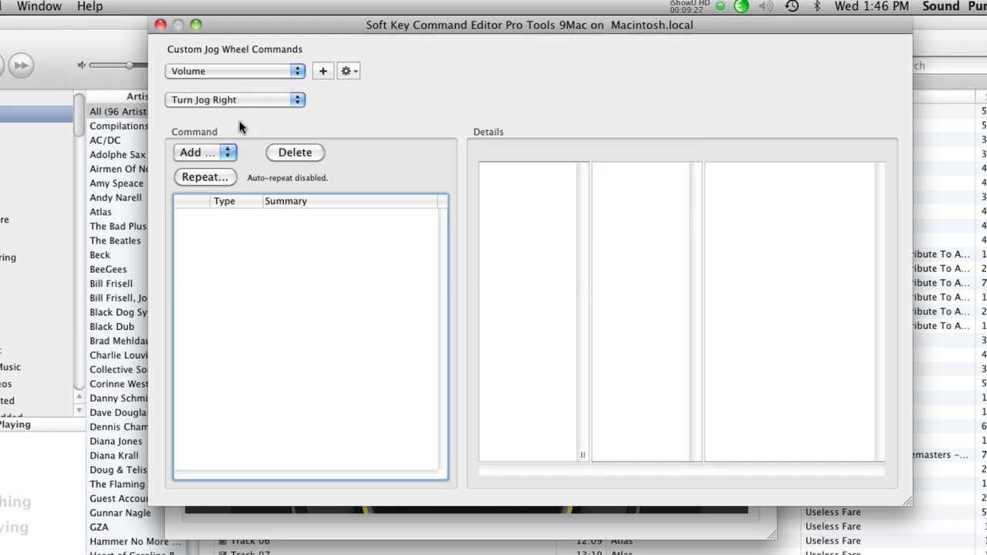
- Make Turn Jog Right send a Cmd+Up Arrow keystroke in the Volume command
click(217, 154)
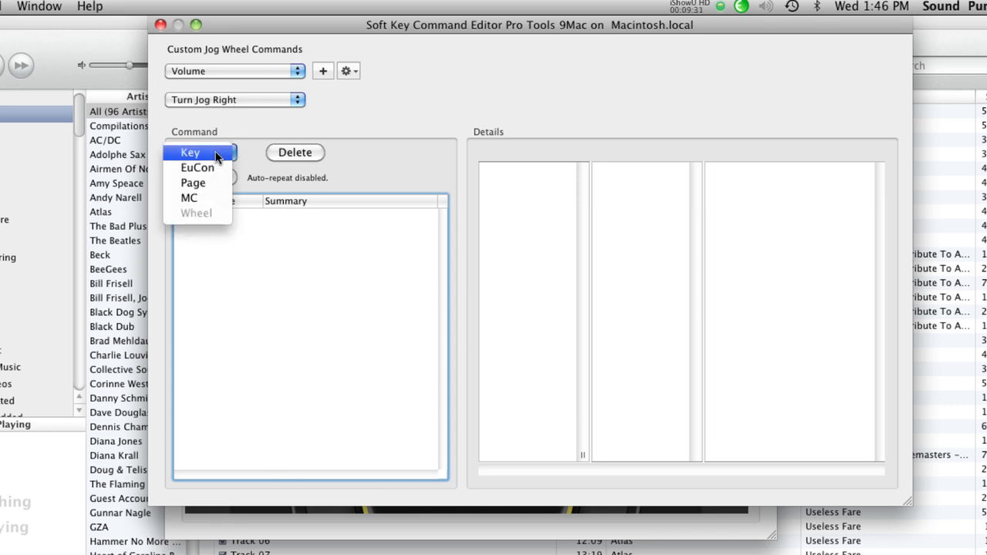
click(216, 155)
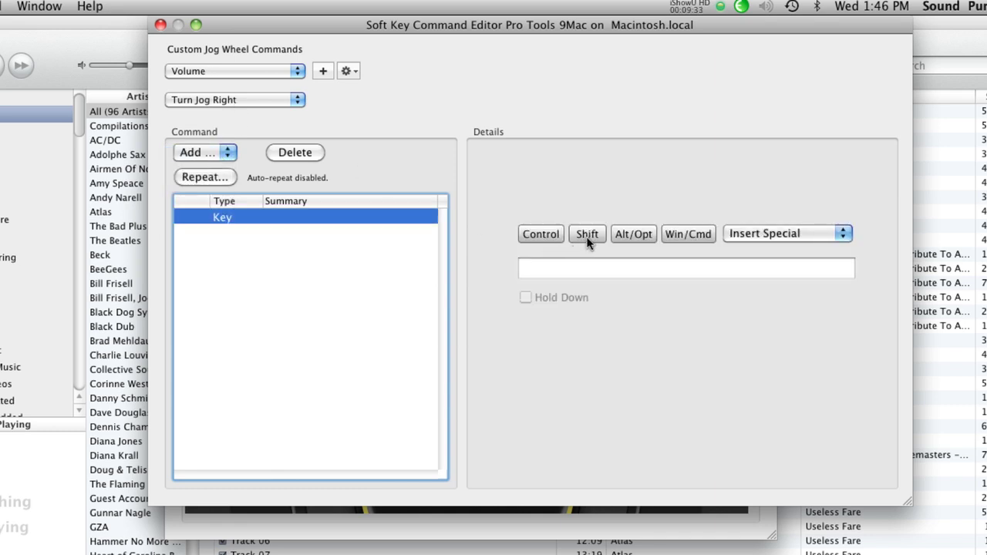
click(690, 236)
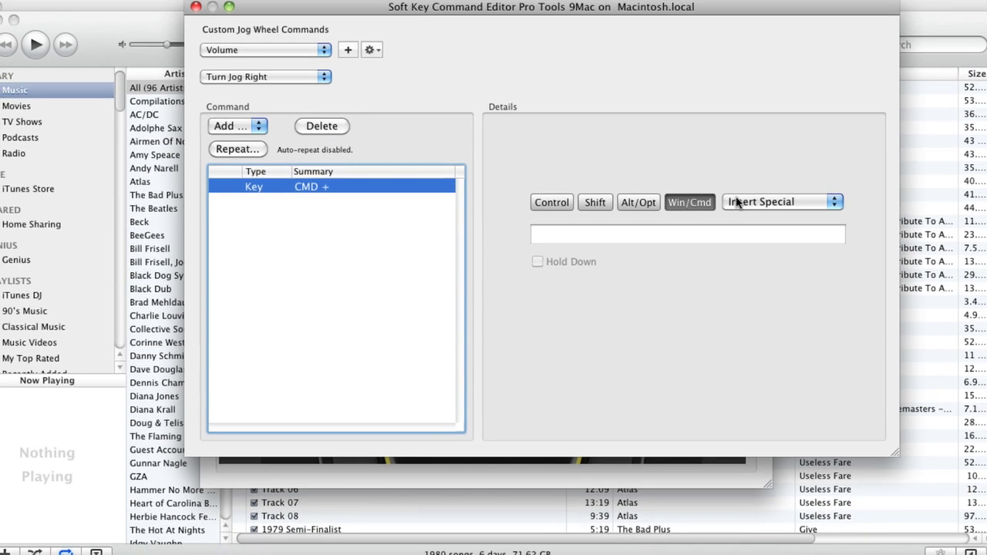
click(737, 234)
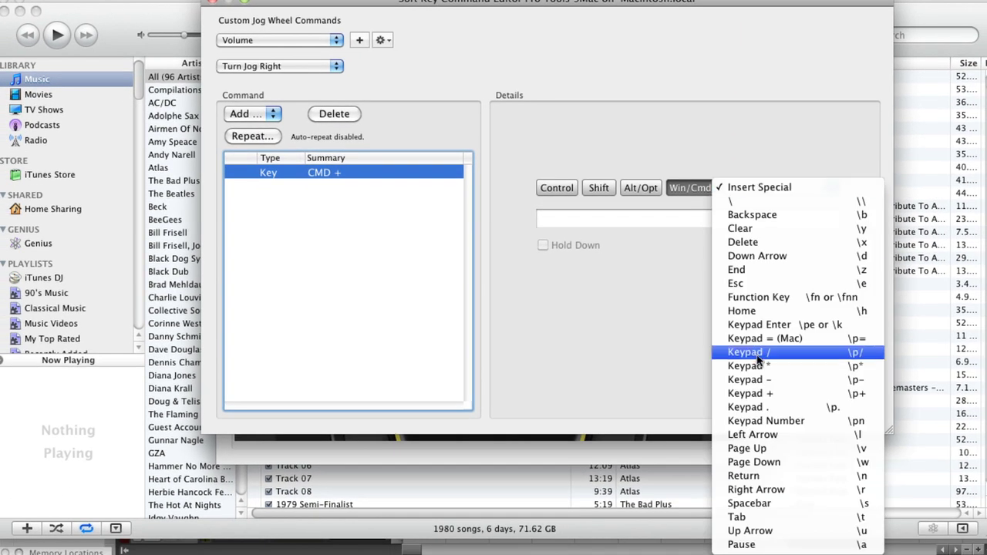
click(774, 534)
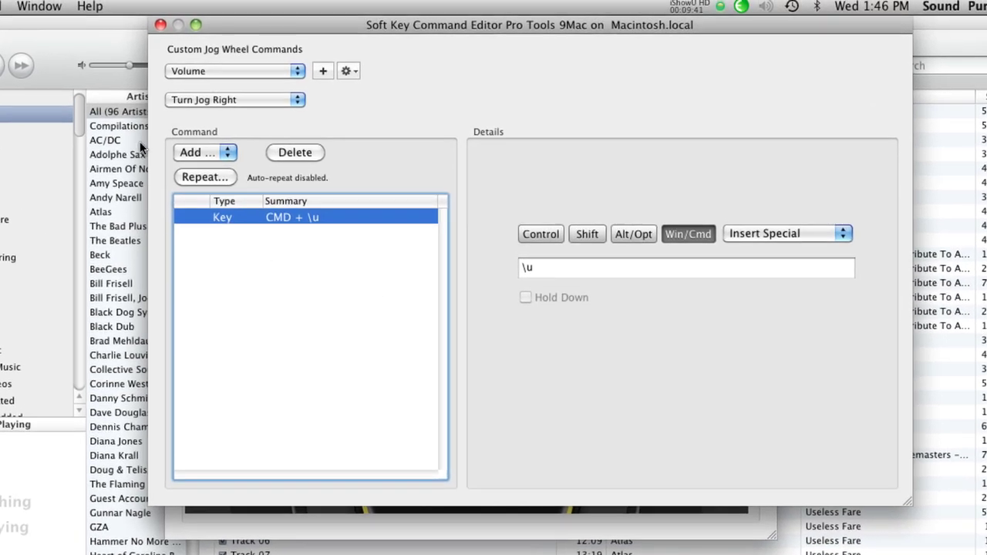
click(222, 103)
click(220, 110)
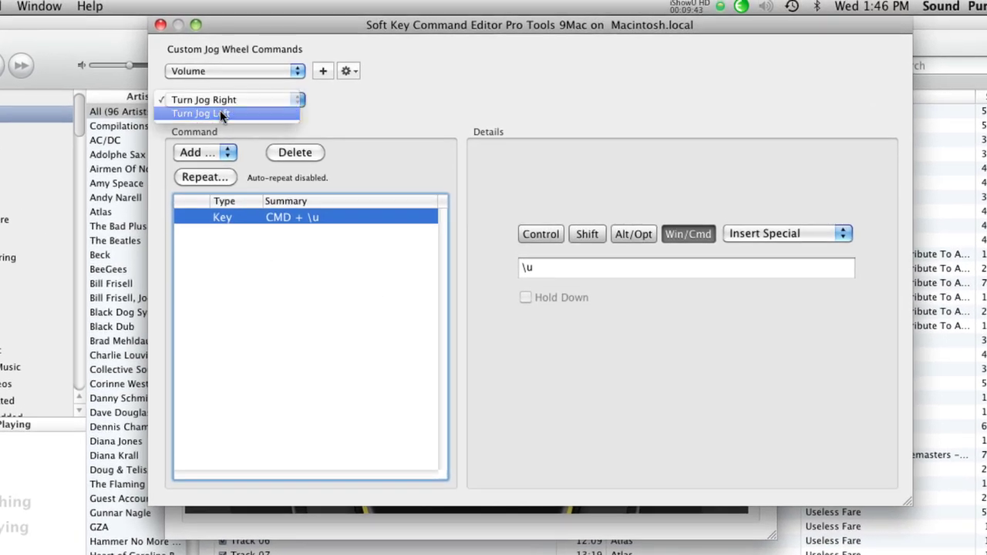
- Make Turn Jog Left send a Cmd+Down Arrow keystroke
click(214, 153)
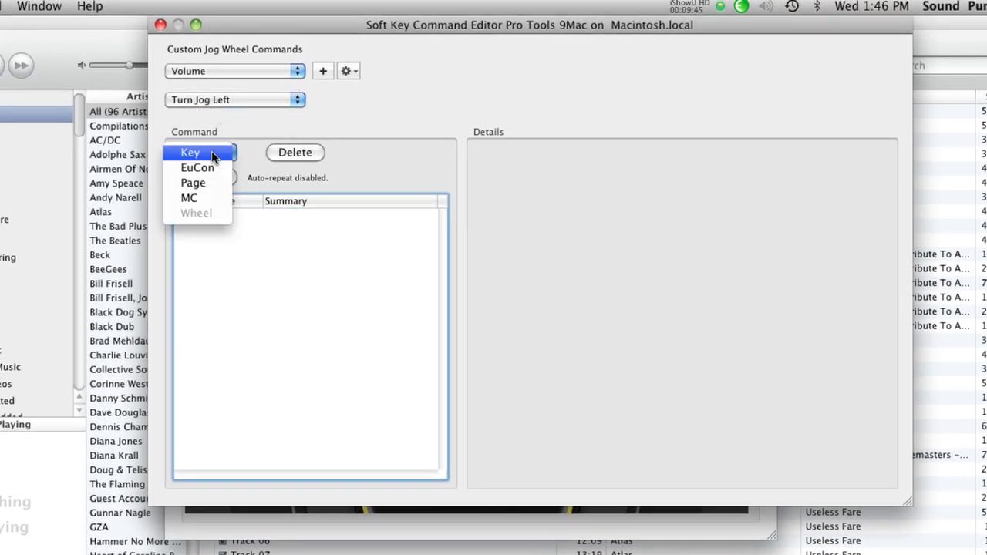
click(214, 157)
click(703, 234)
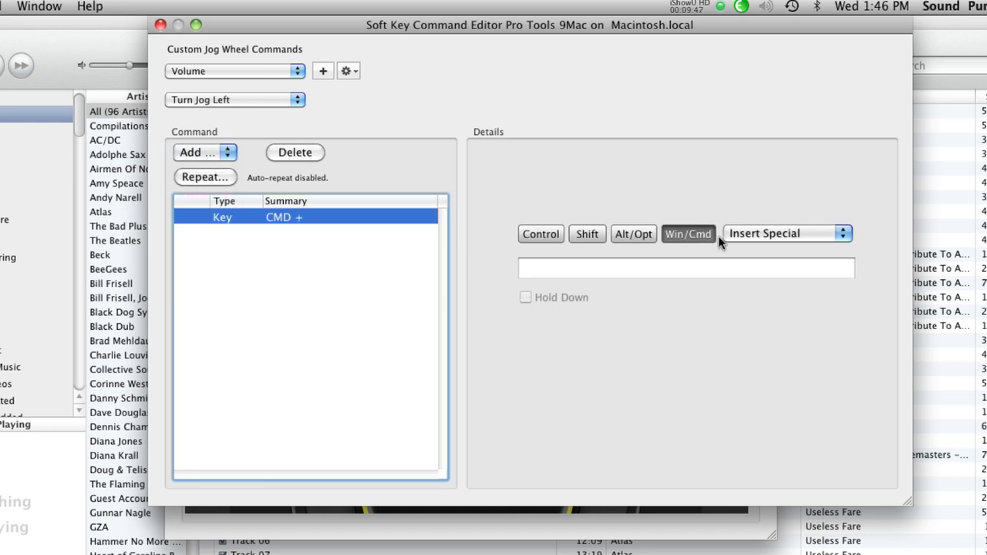
click(729, 234)
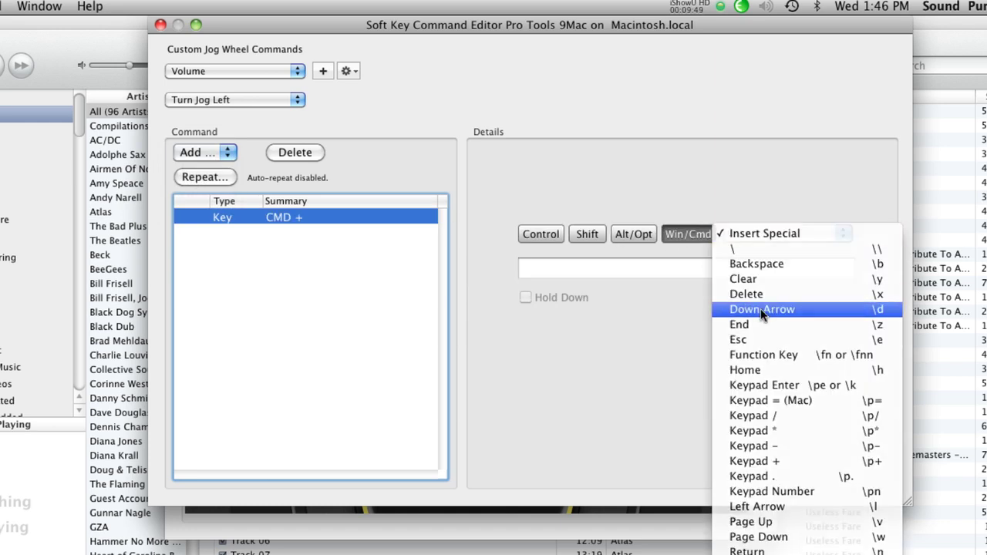
click(760, 310)
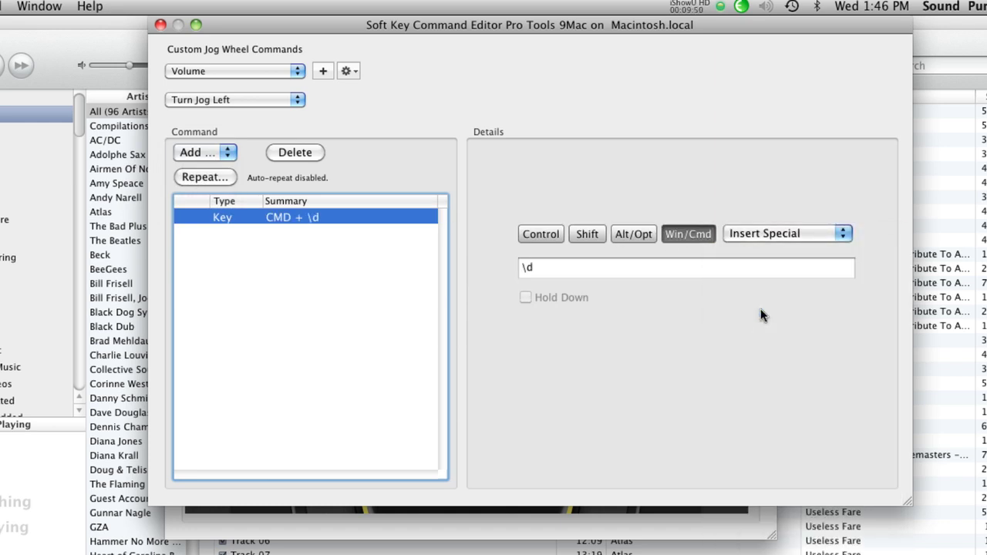
- Review the Turn Jog Right and Turn Jog Left actions of the Volume command
click(214, 101)
click(212, 87)
click(212, 98)
click(213, 113)
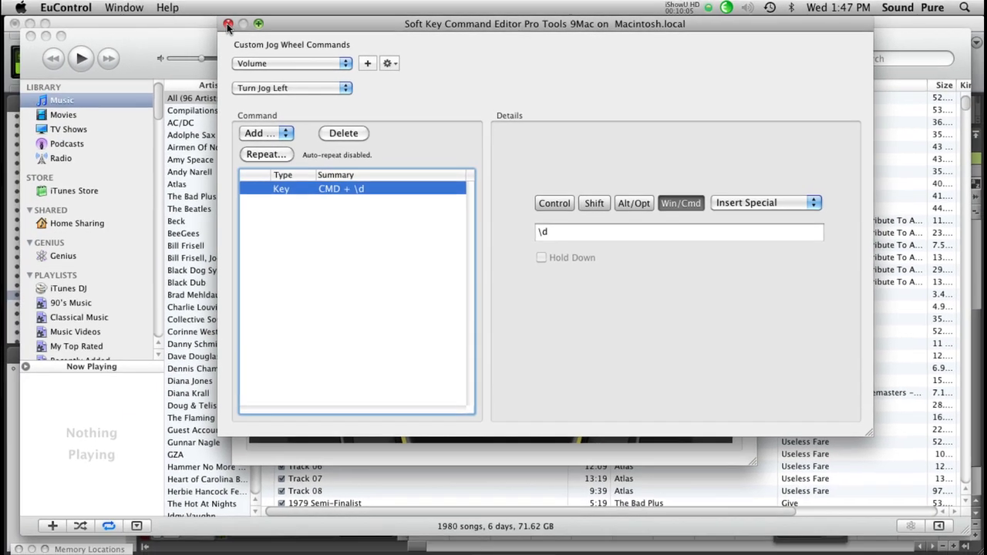
- Clear the iTunes IMPORT soft key and open its empty command editor
click(207, 25)
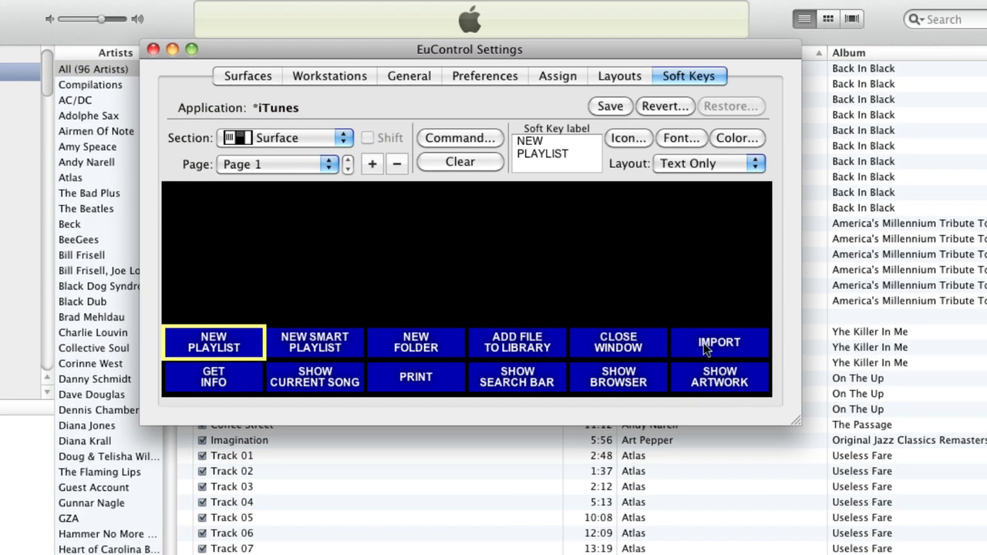
click(705, 349)
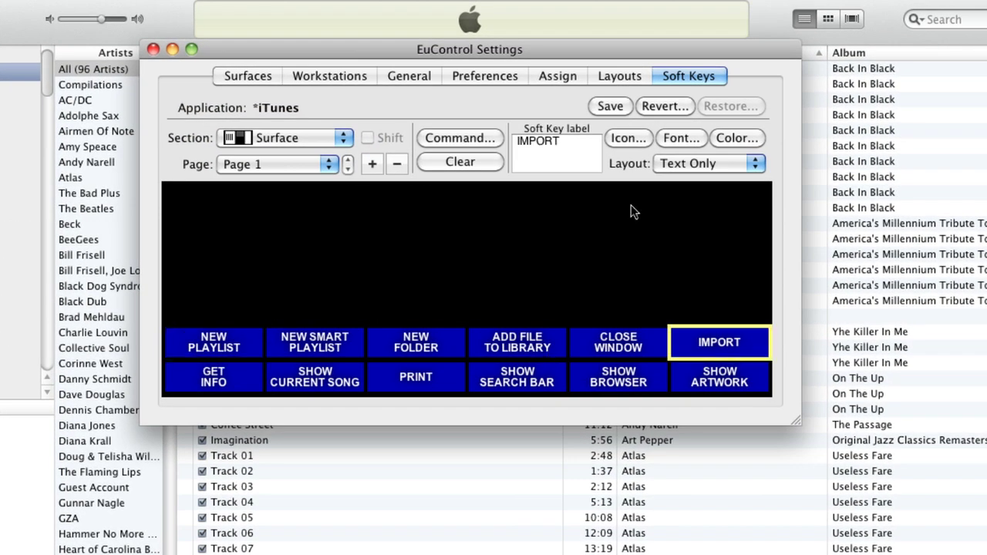
click(486, 165)
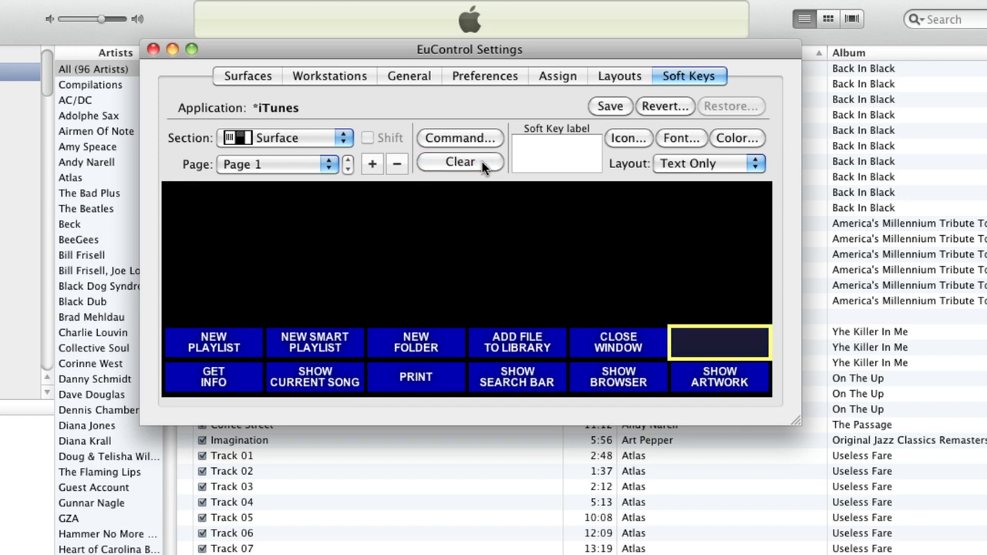
click(453, 139)
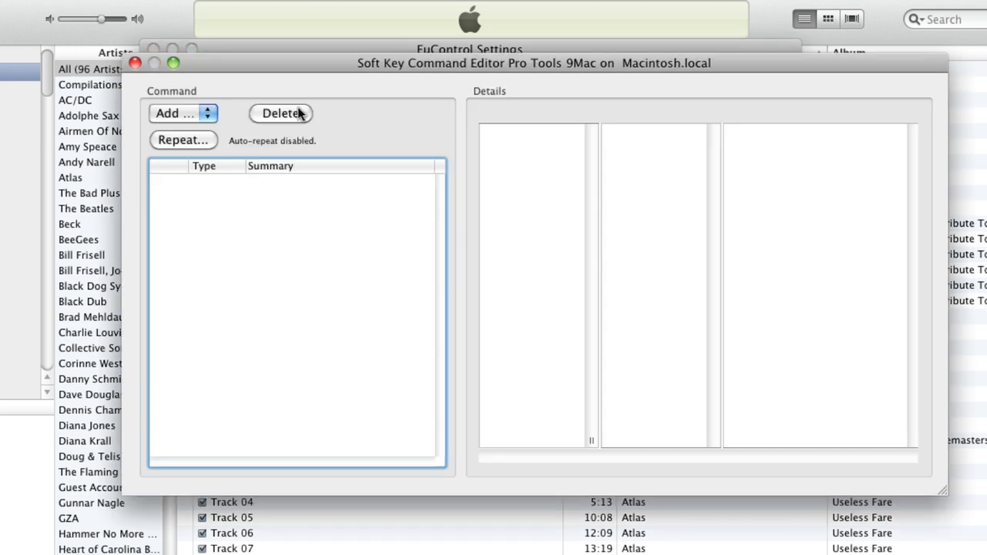
- Give the former IMPORT key a Wheel action using the second Jog with function Custom : Volume
click(195, 114)
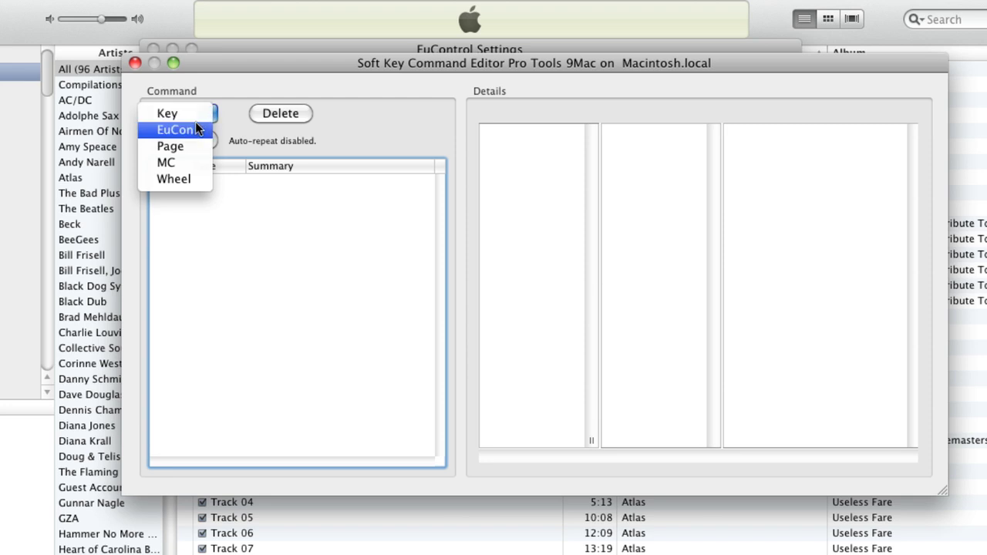
click(186, 178)
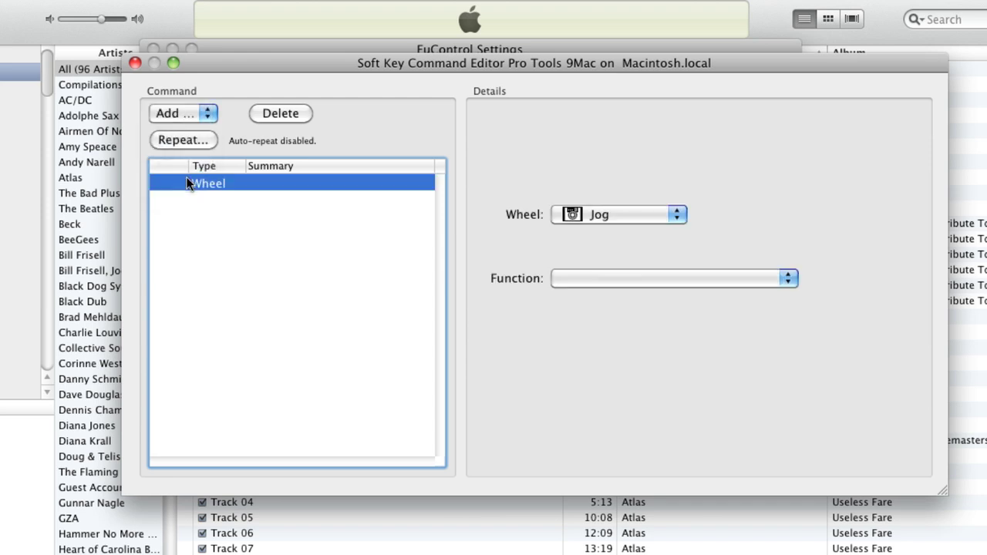
click(637, 216)
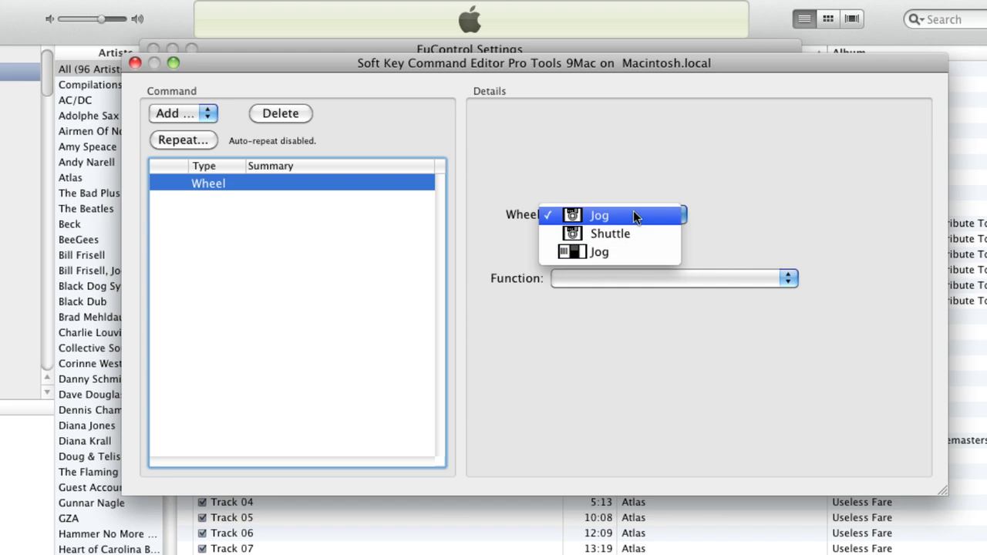
click(631, 249)
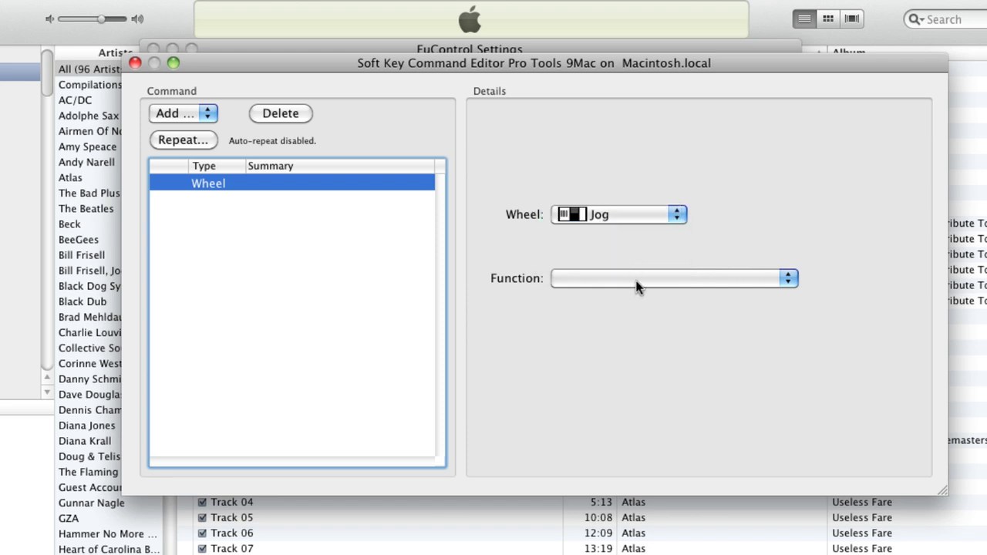
click(637, 279)
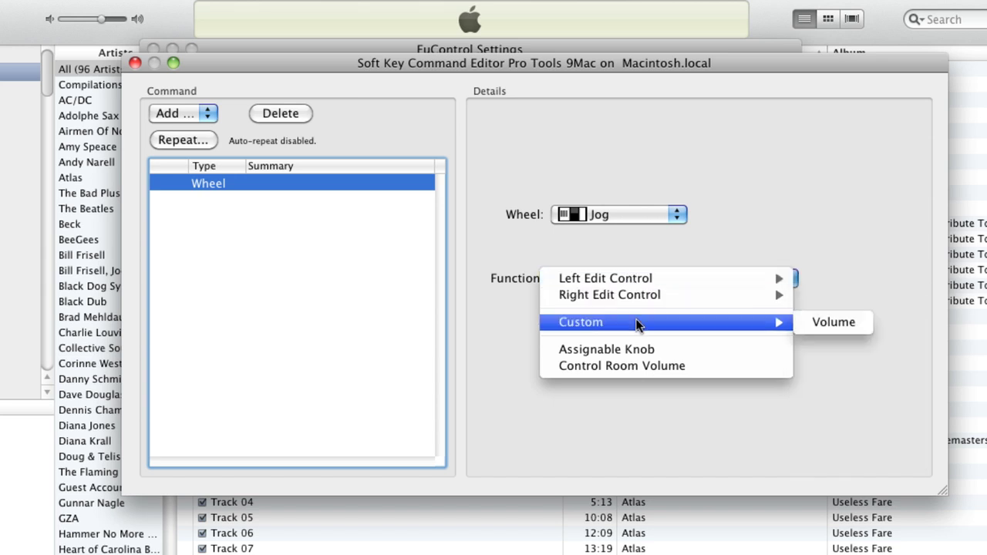
click(814, 326)
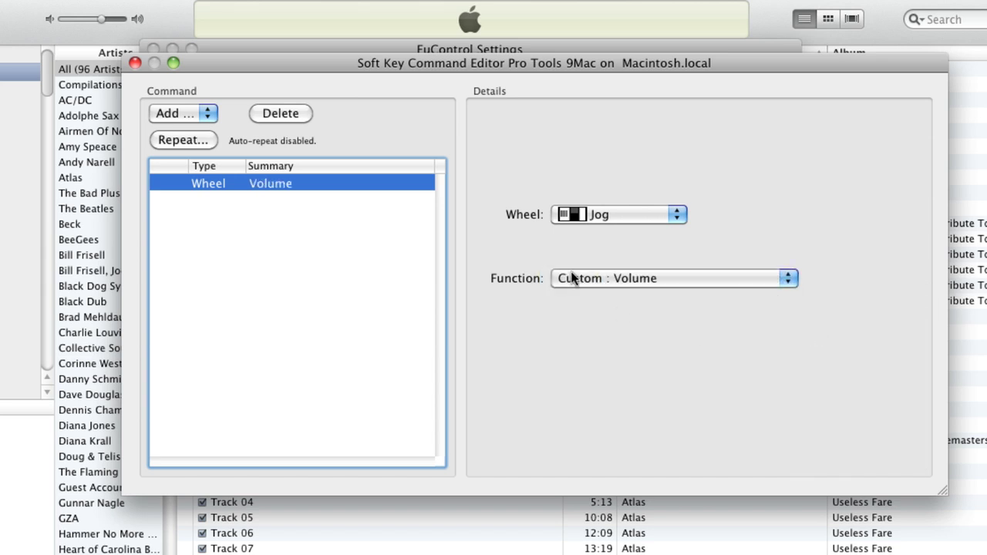